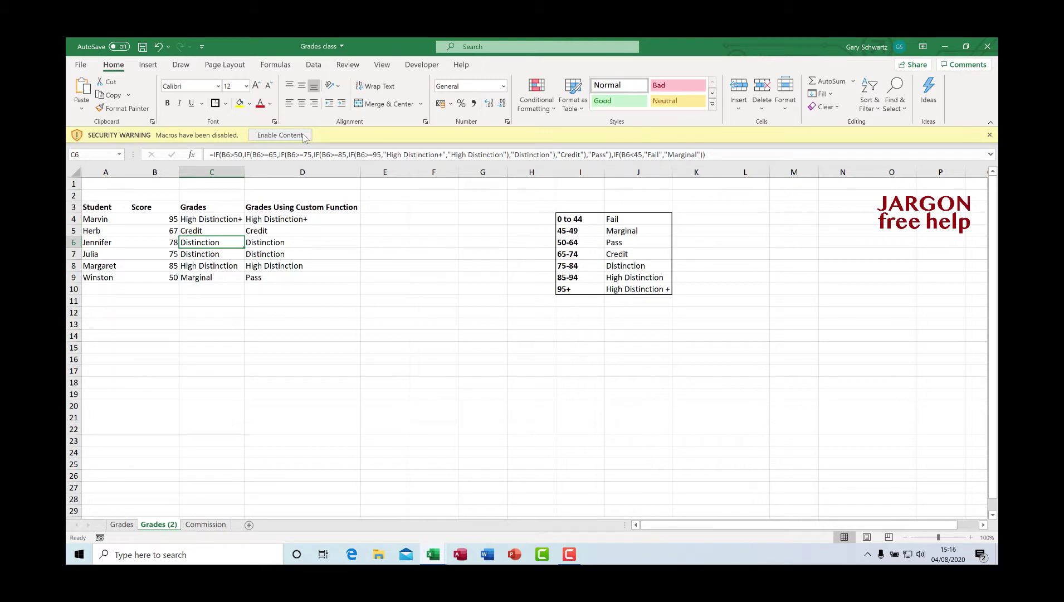
# - Enable macros, trust the document, and select D4 to inspect its =gradecalc(B4) formula
pyautogui.click(305, 137)
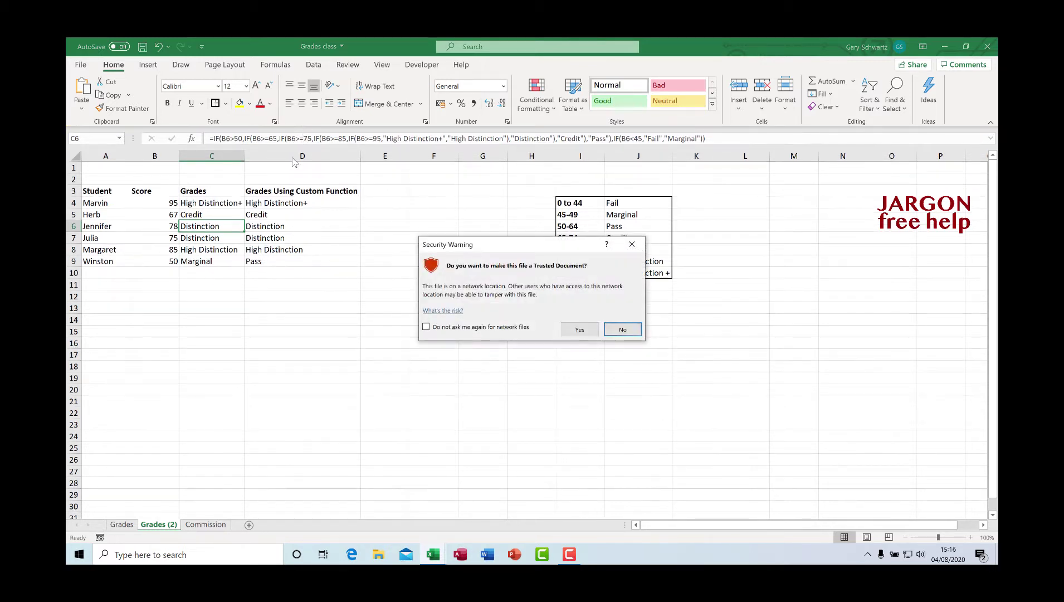
pyautogui.click(579, 330)
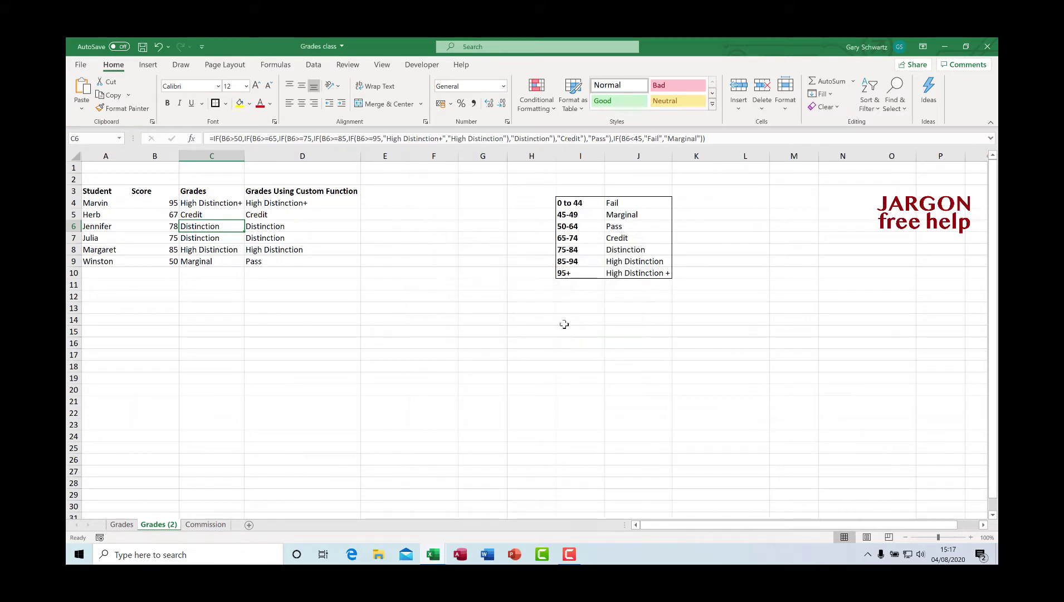
pyautogui.click(293, 205)
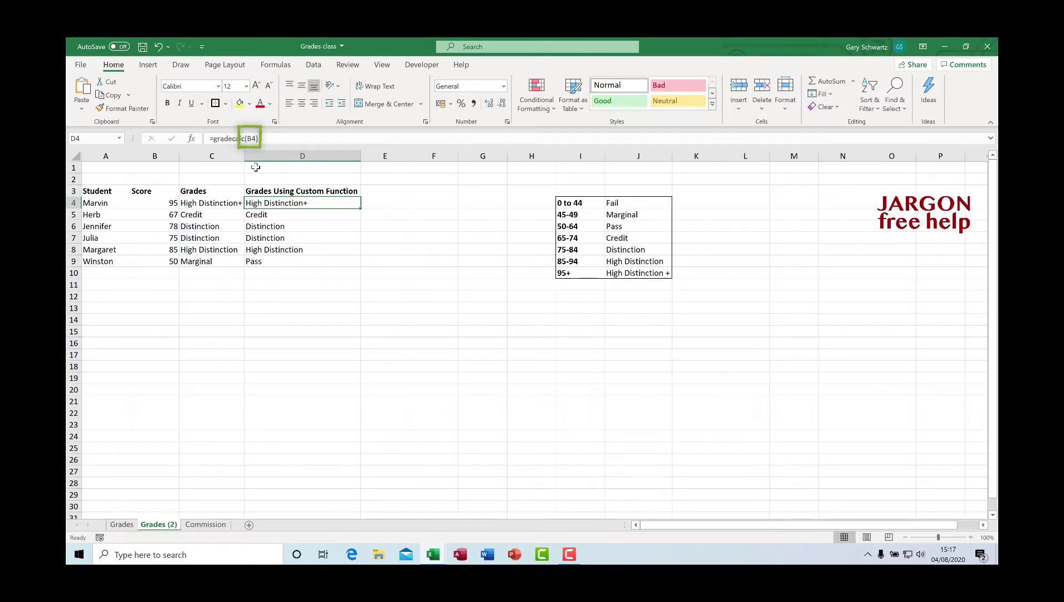
pyautogui.click(206, 204)
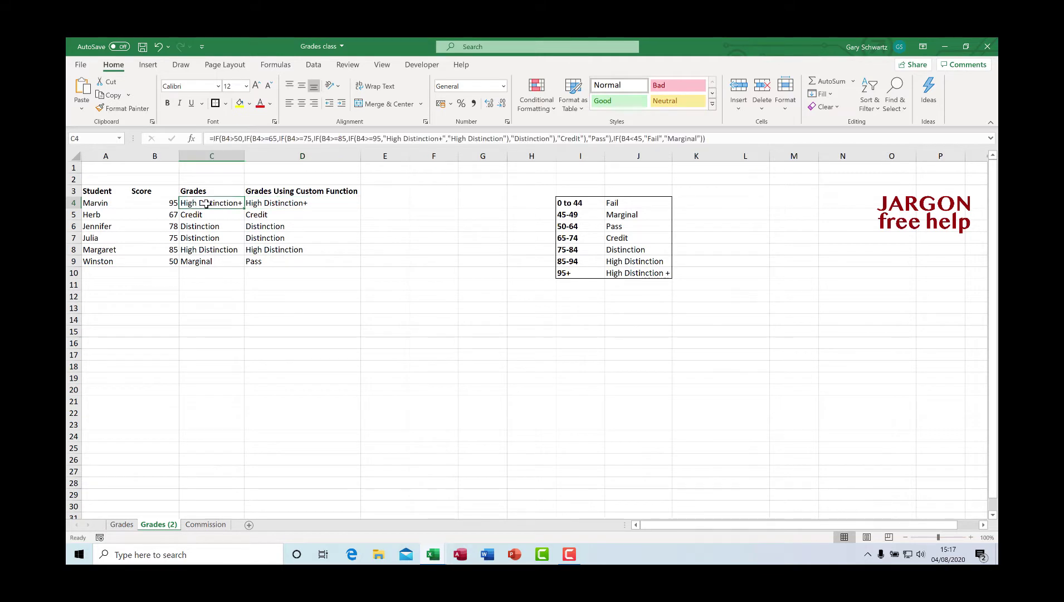
pyautogui.click(274, 204)
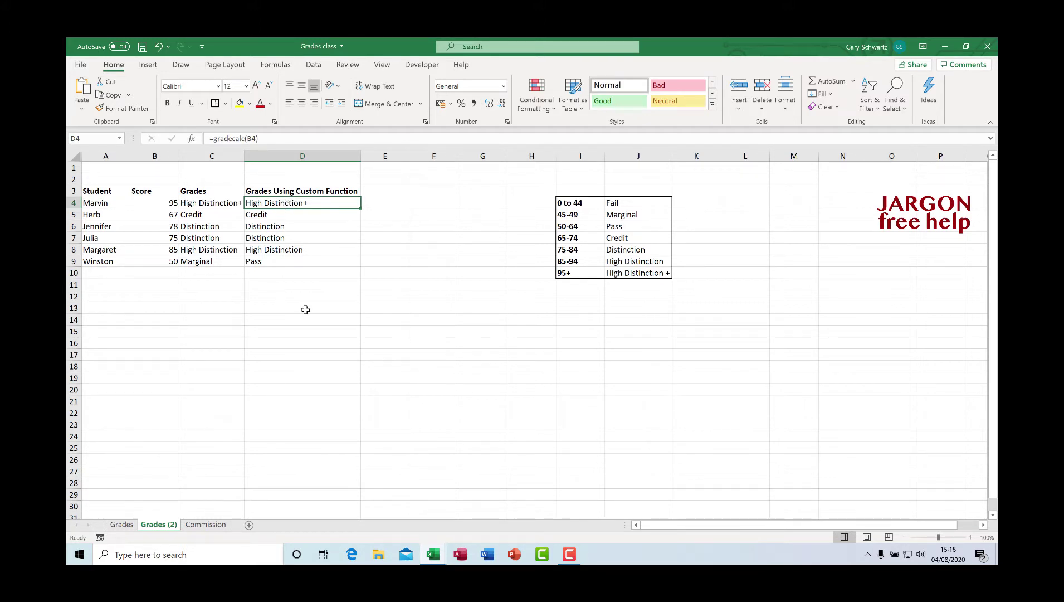
# - On the Commission sheet, select the Sales values B3:B6 and Years C3:C6, then pick D3
pyautogui.click(213, 525)
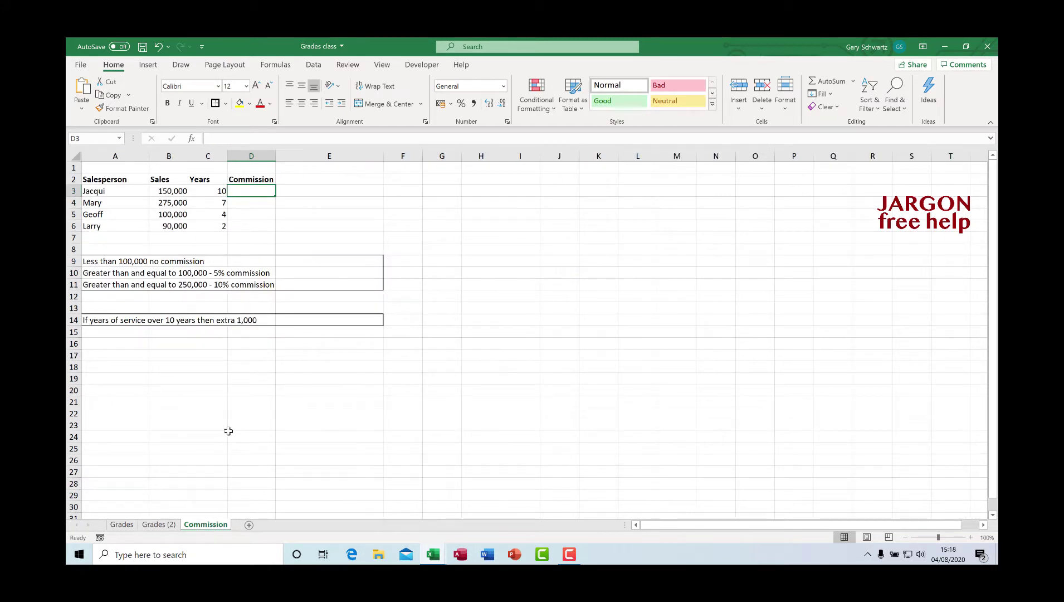
pyautogui.press('Left')
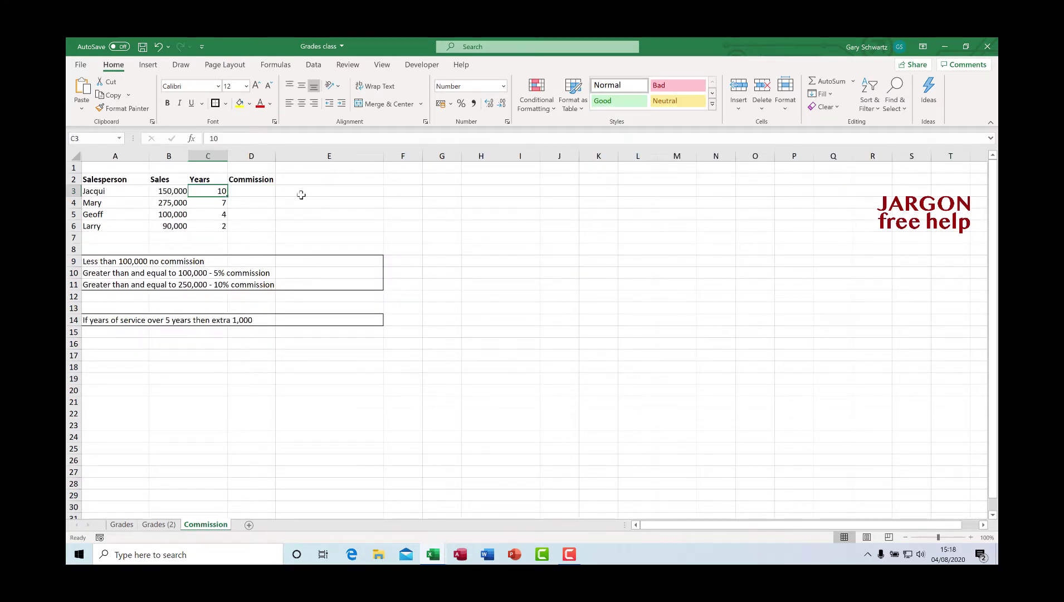
pyautogui.moveTo(176, 191); pyautogui.dragTo(177, 224)
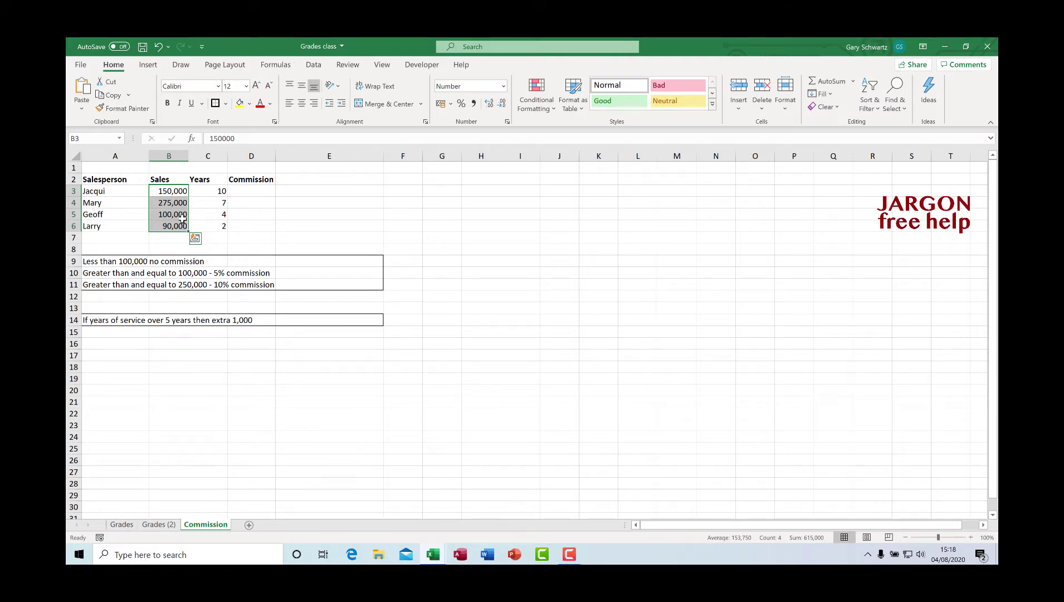
pyautogui.moveTo(220, 191); pyautogui.dragTo(220, 226)
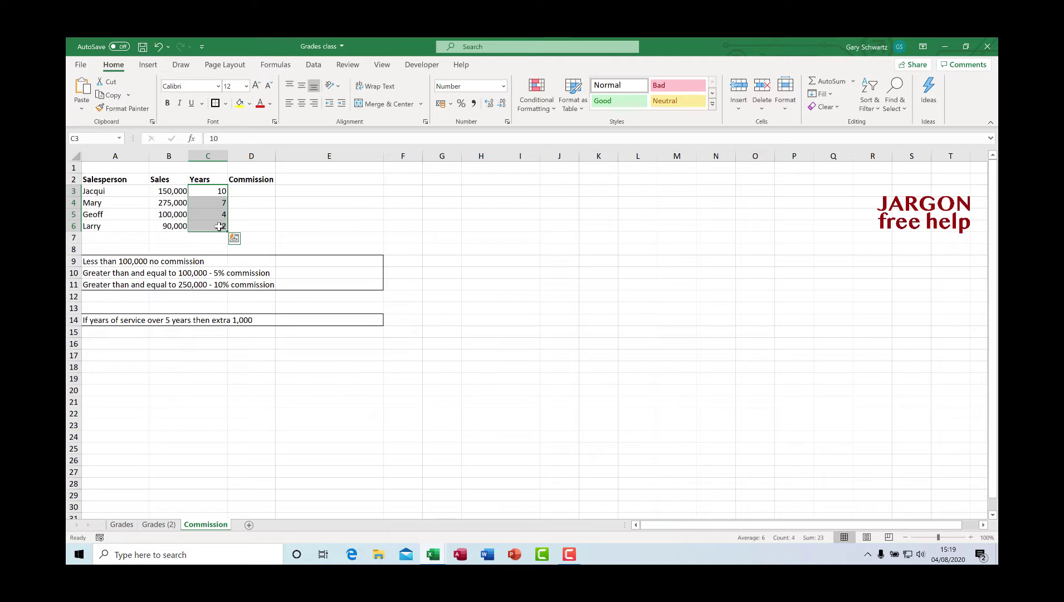
pyautogui.click(260, 194)
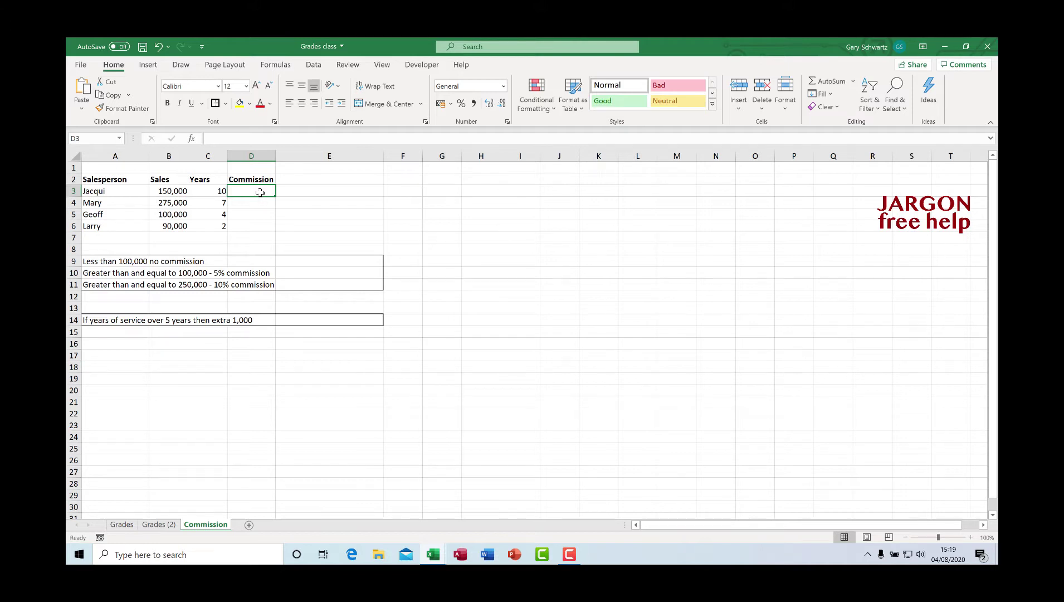
pyautogui.click(193, 143)
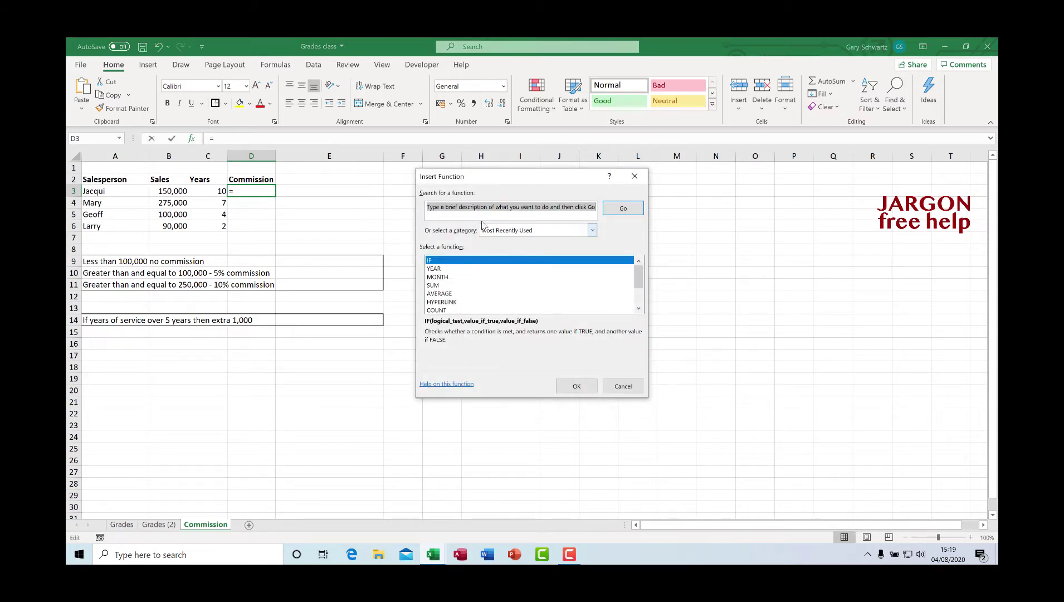
pyautogui.click(576, 388)
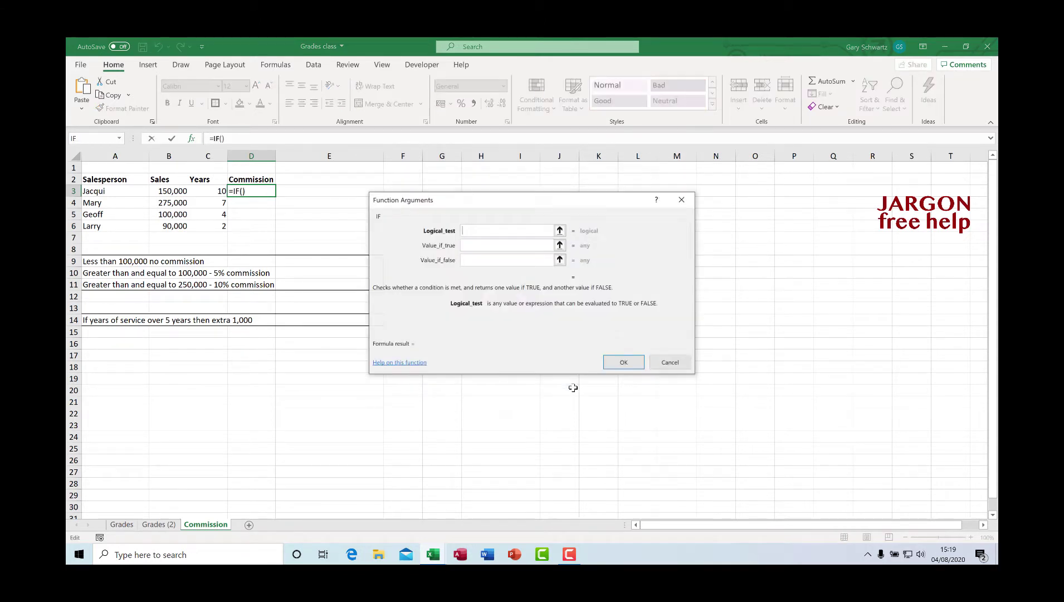
pyautogui.click(493, 246)
pyautogui.click(493, 260)
pyautogui.click(669, 364)
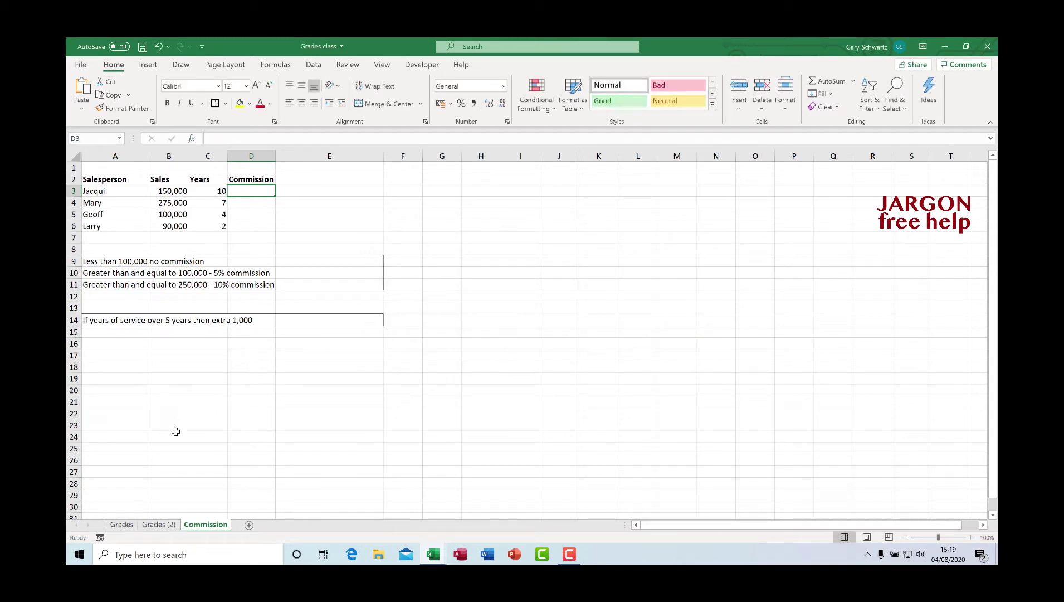
# - Go back to the Grades (2) sheet and bring up the File backstage Home page
pyautogui.click(169, 525)
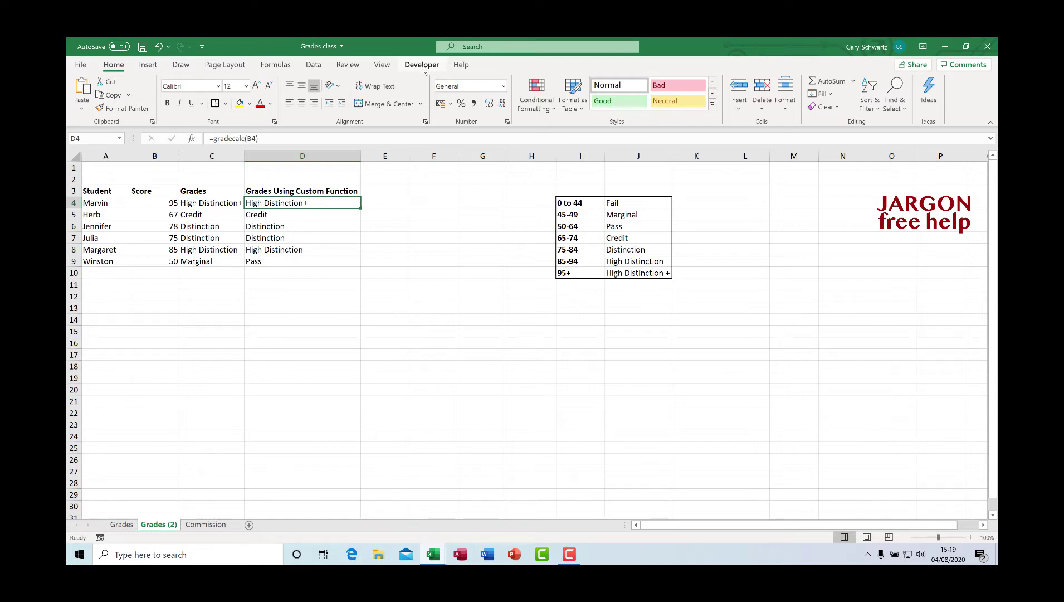
pyautogui.click(82, 65)
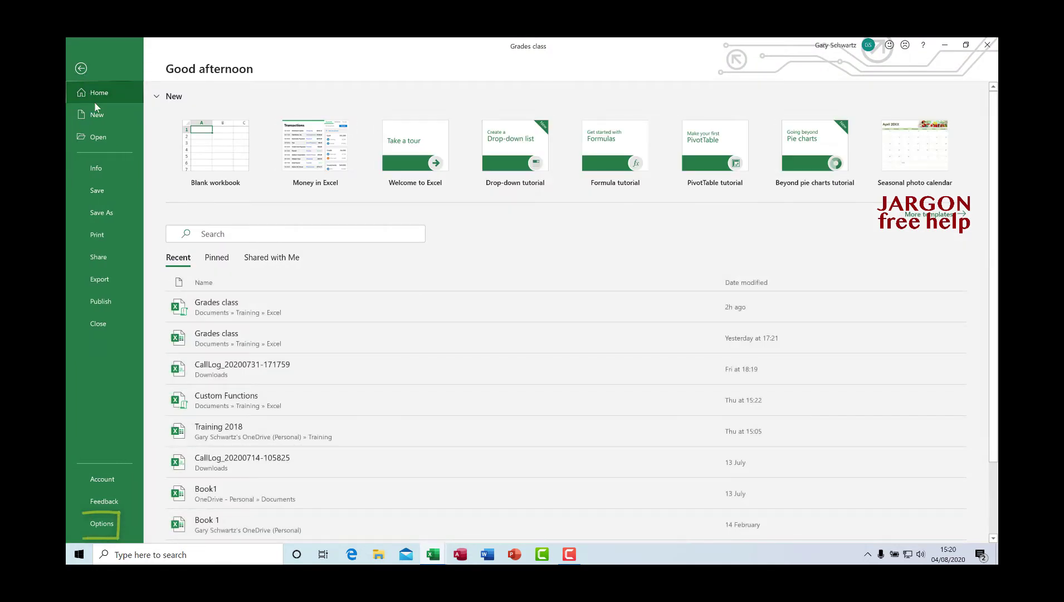
# - Confirm Developer is ticked under Customize Ribbon in Excel Options, then cancel unchanged
pyautogui.click(101, 523)
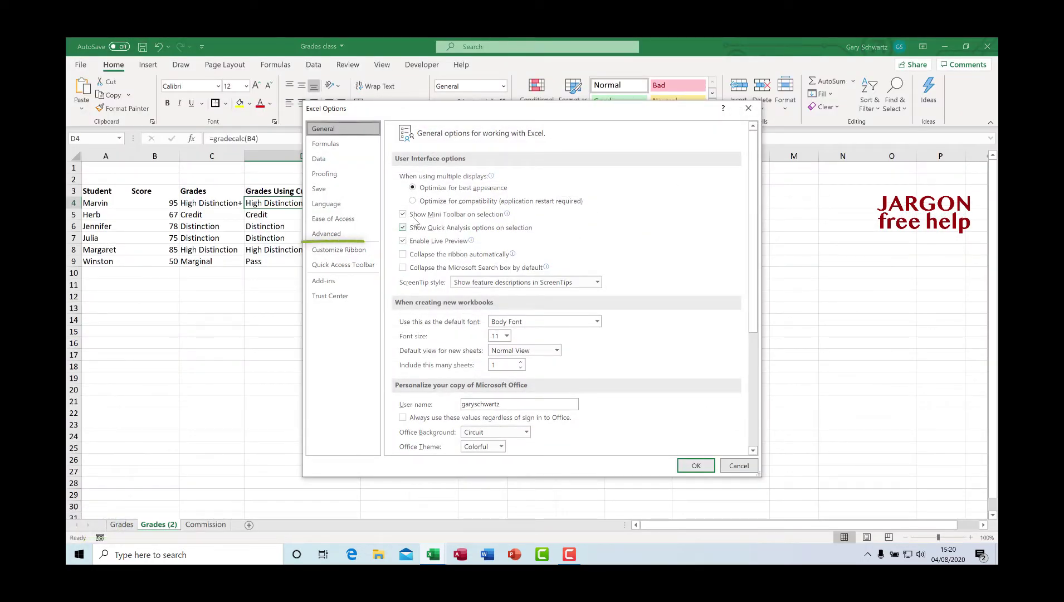
pyautogui.click(332, 252)
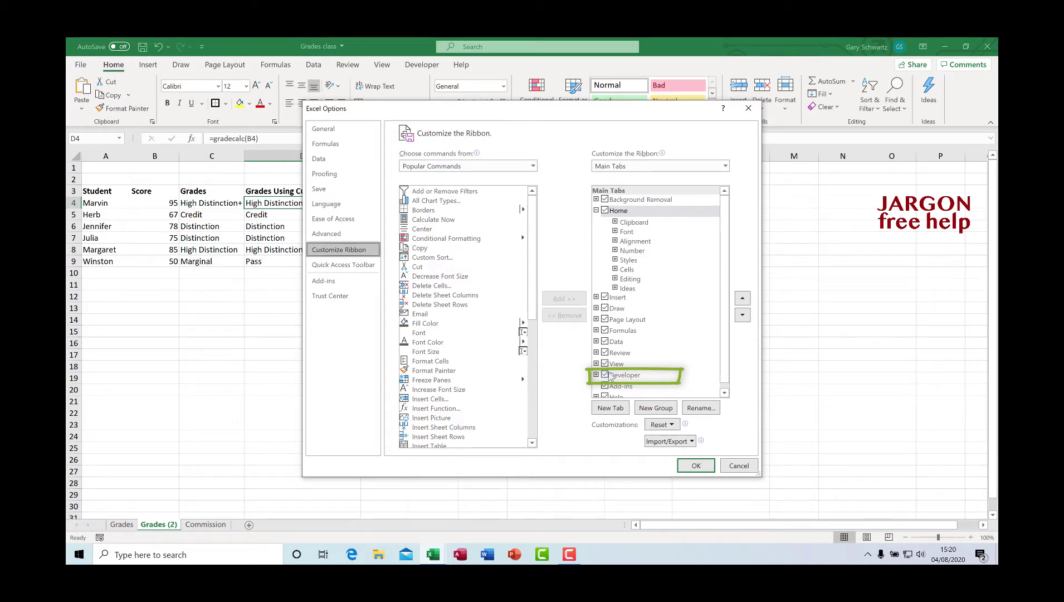
pyautogui.click(740, 466)
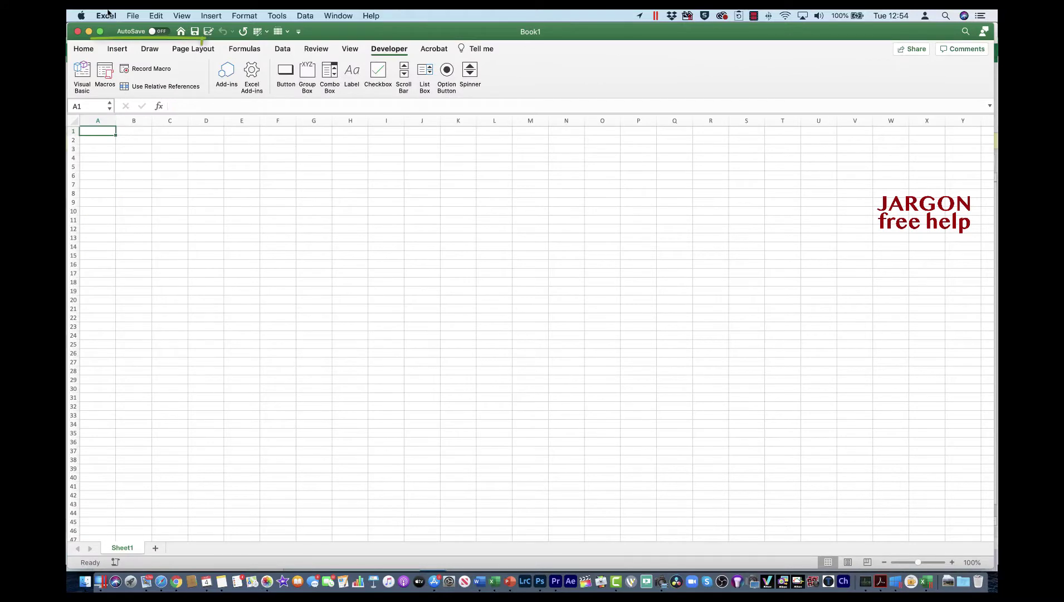
pyautogui.click(106, 16)
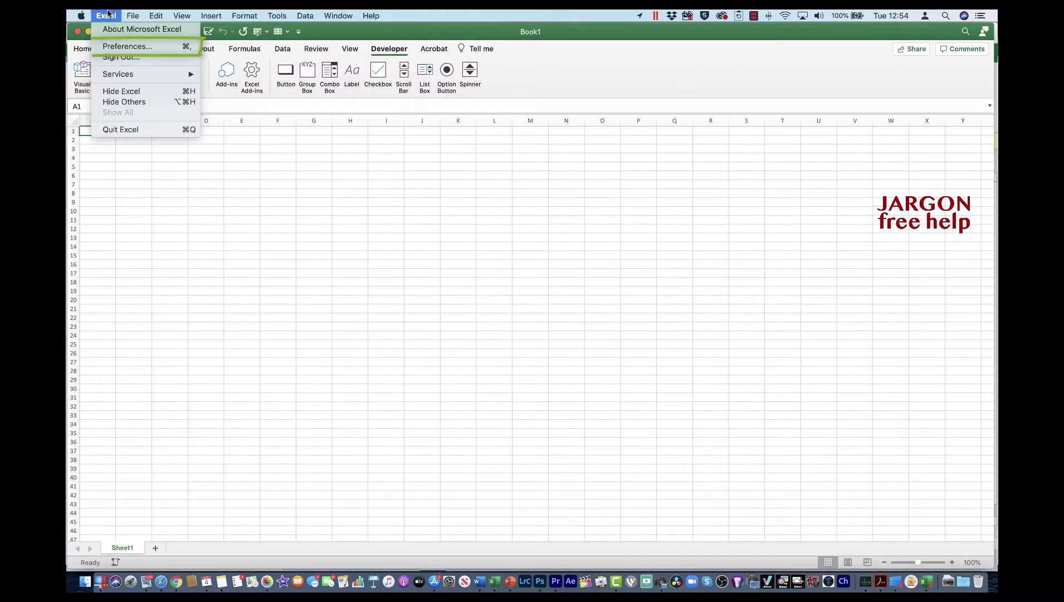
# - Enable the Developer tab in Preferences > Ribbon & Toolbar and switch to it
pyautogui.click(108, 45)
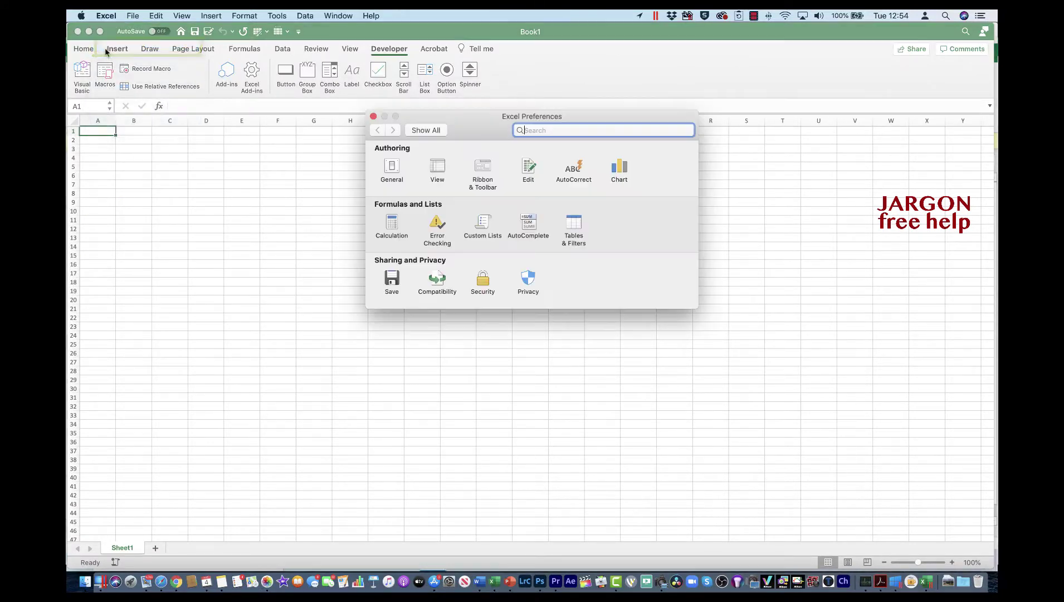
pyautogui.click(481, 170)
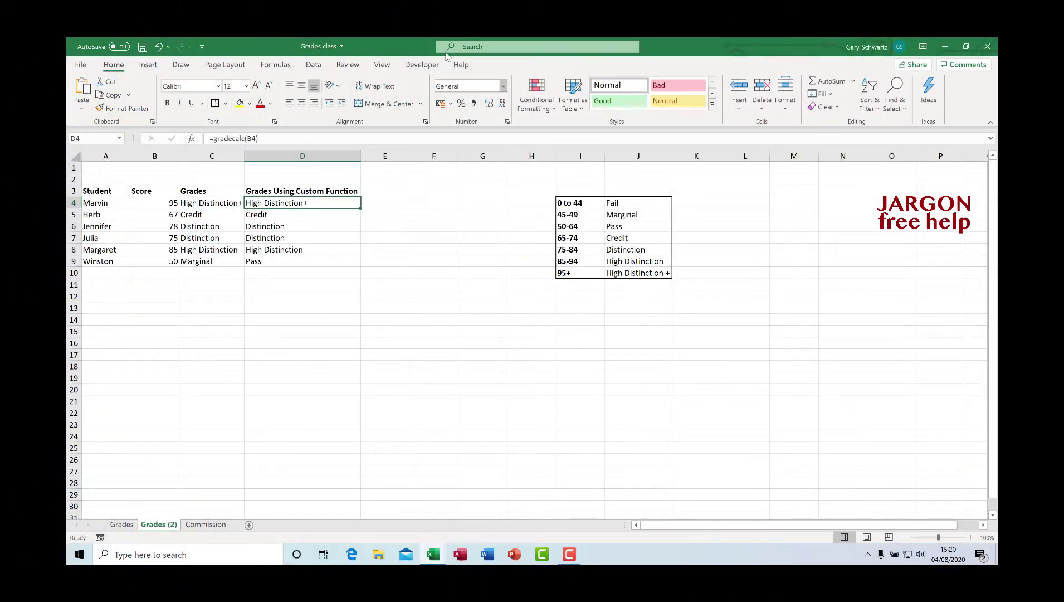
pyautogui.click(418, 65)
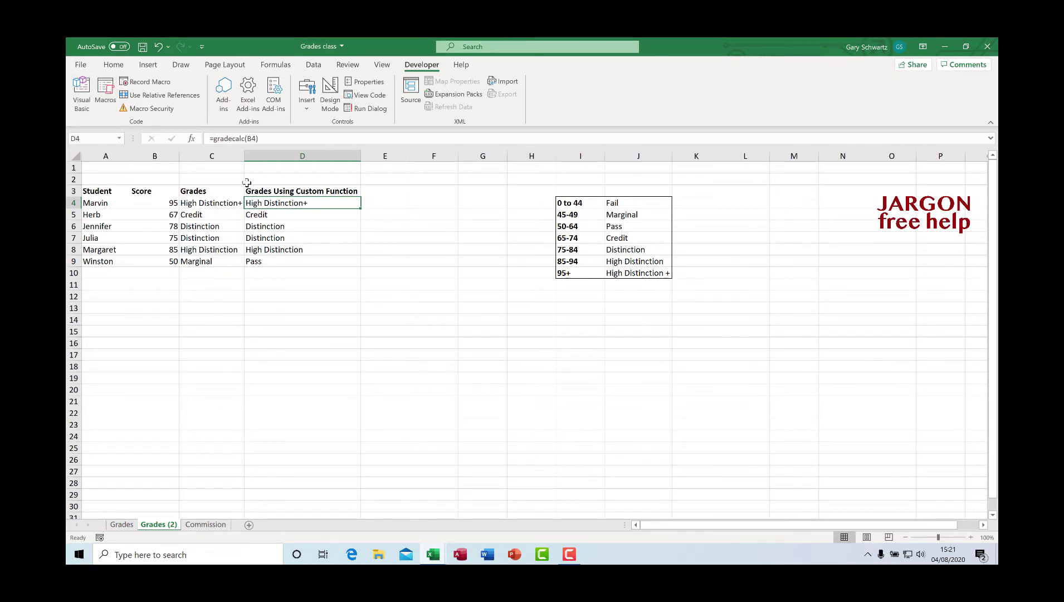
# - In the Visual Basic editor, open Module1 and highlight the GRADECALC function name
pyautogui.click(82, 95)
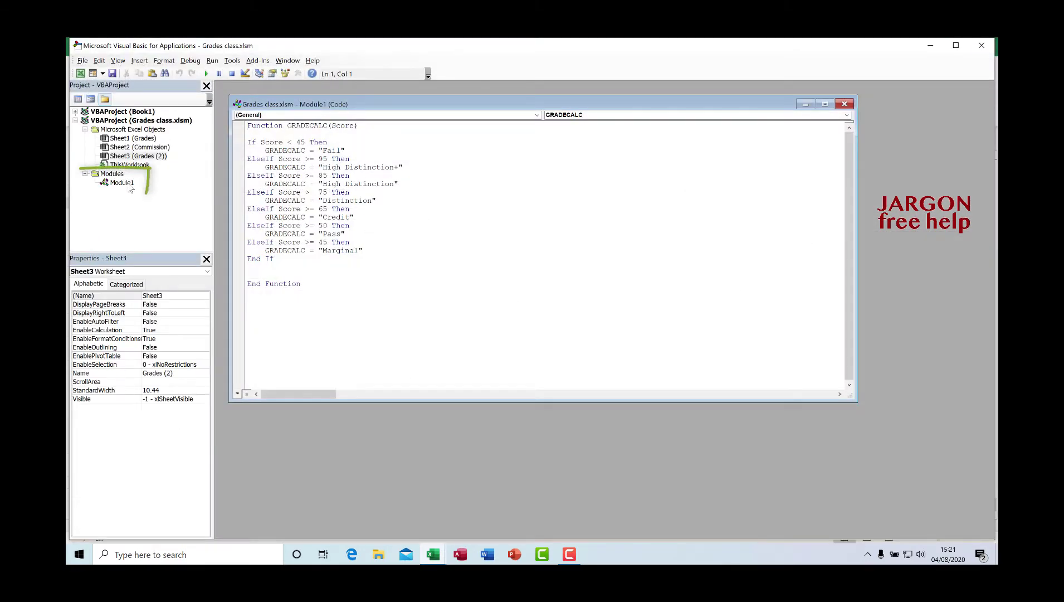
pyautogui.click(117, 184)
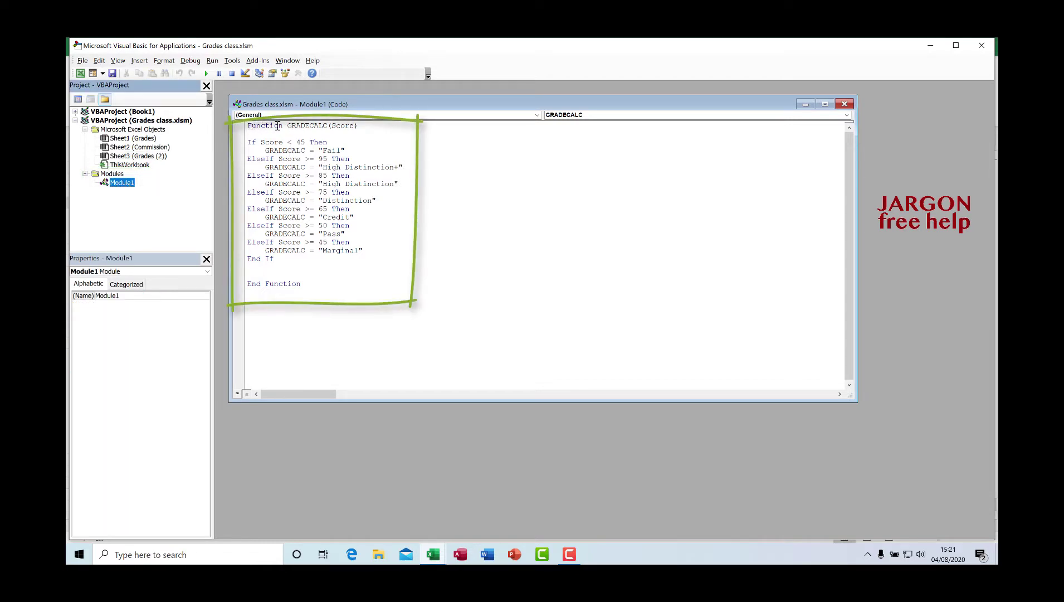
pyautogui.moveTo(288, 125); pyautogui.dragTo(329, 126)
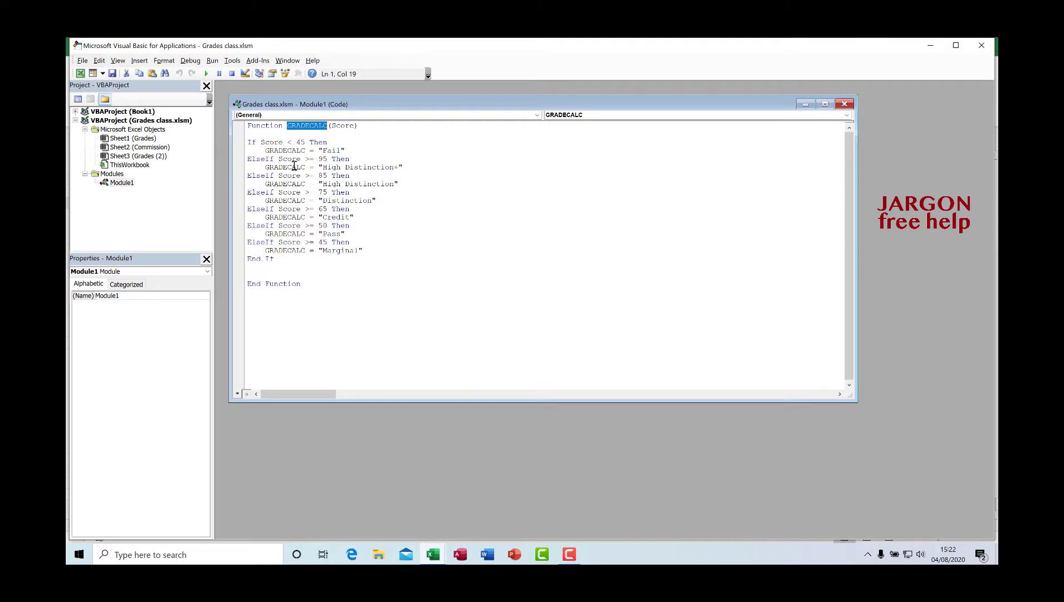
pyautogui.press('F8')
# - Highlight GRADECALC on the Fail return line, then go back to the Excel workbook
pyautogui.moveTo(265, 150); pyautogui.dragTo(306, 151)
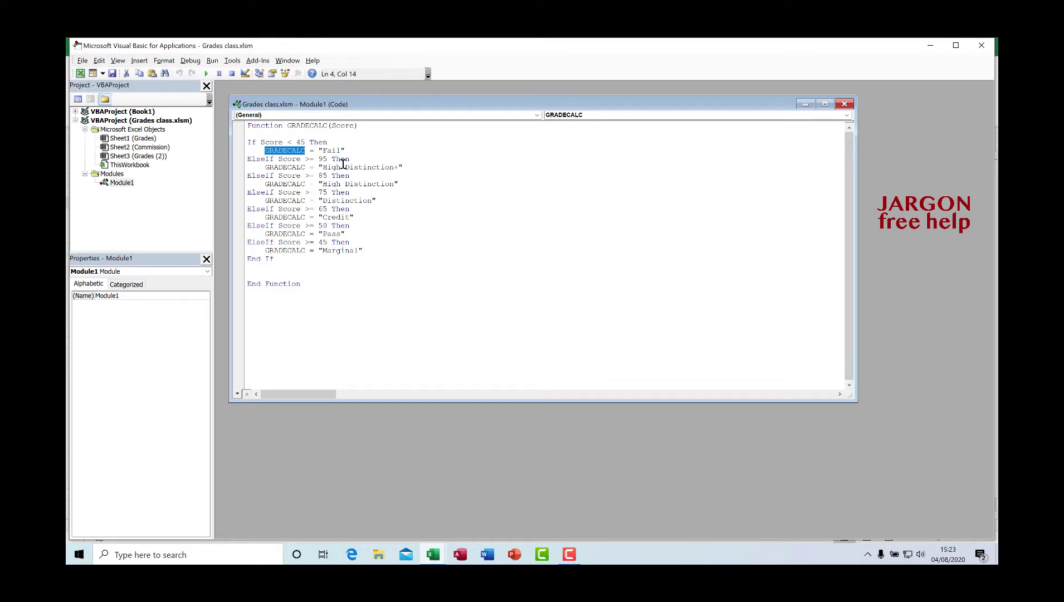
pyautogui.click(81, 74)
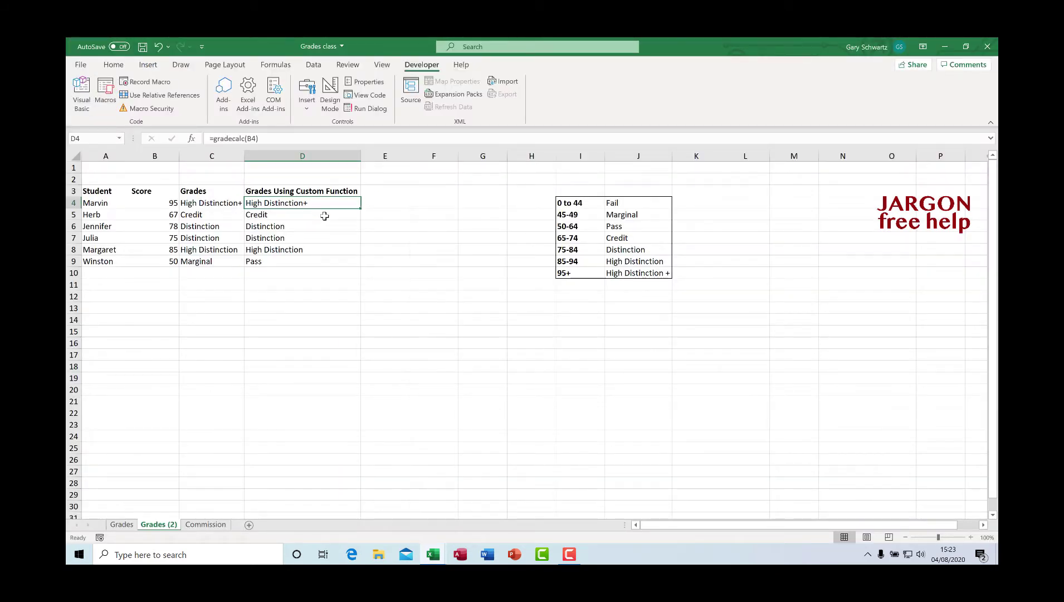
# - Clear the gradecalc results in D4:D9 and return to the VBA editor
pyautogui.moveTo(321, 203); pyautogui.dragTo(326, 258)
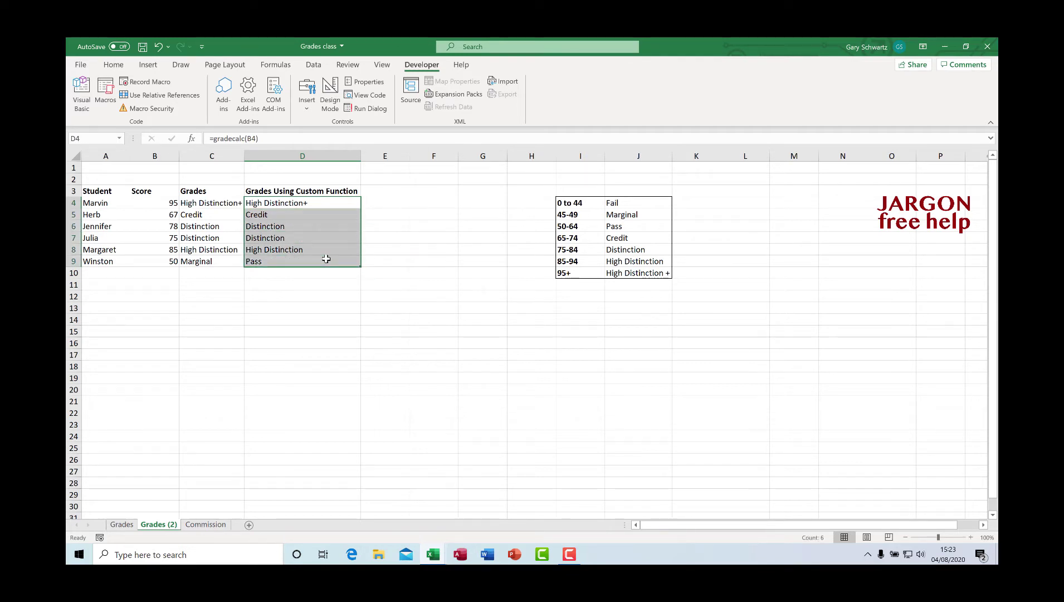
pyautogui.rightClick(326, 259)
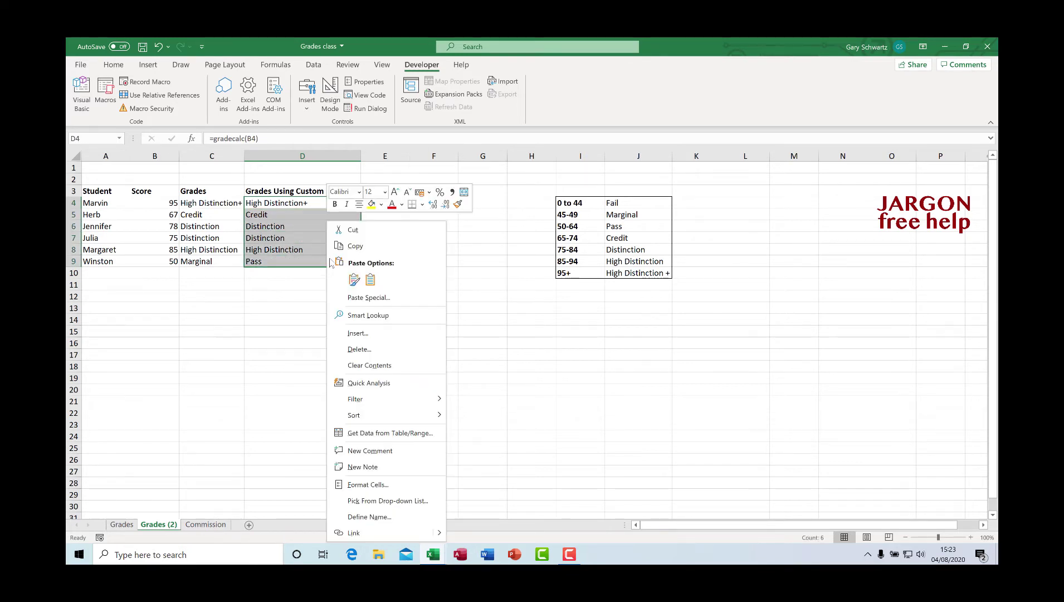
pyautogui.click(369, 365)
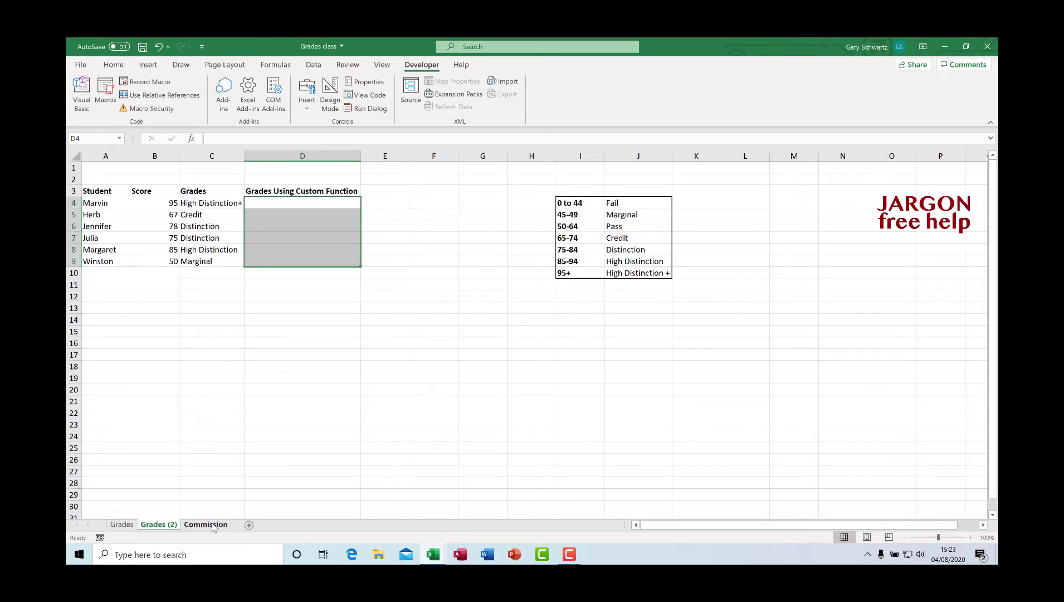
pyautogui.click(87, 93)
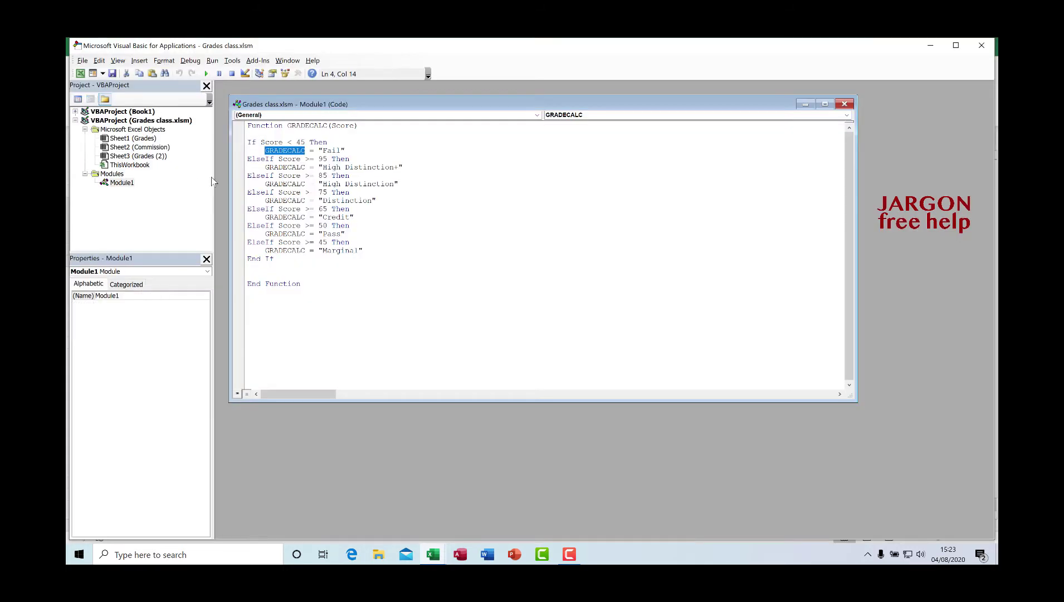
# - Delete all GRADECALC code from Module1, close its code window, and select Module1
pyautogui.moveTo(249, 125); pyautogui.dragTo(345, 288)
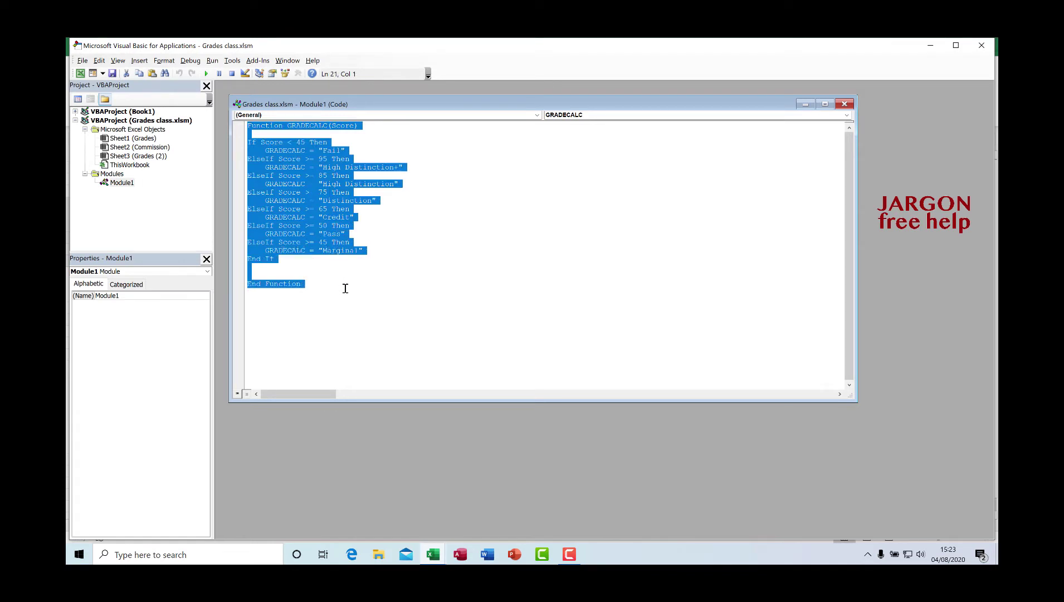
pyautogui.press('Delete')
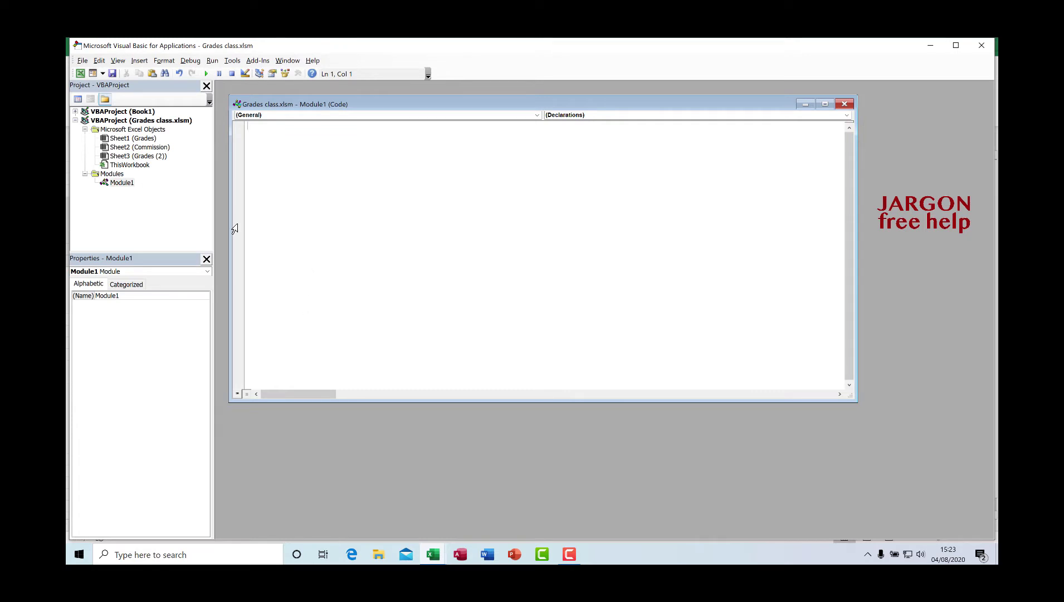
pyautogui.click(844, 105)
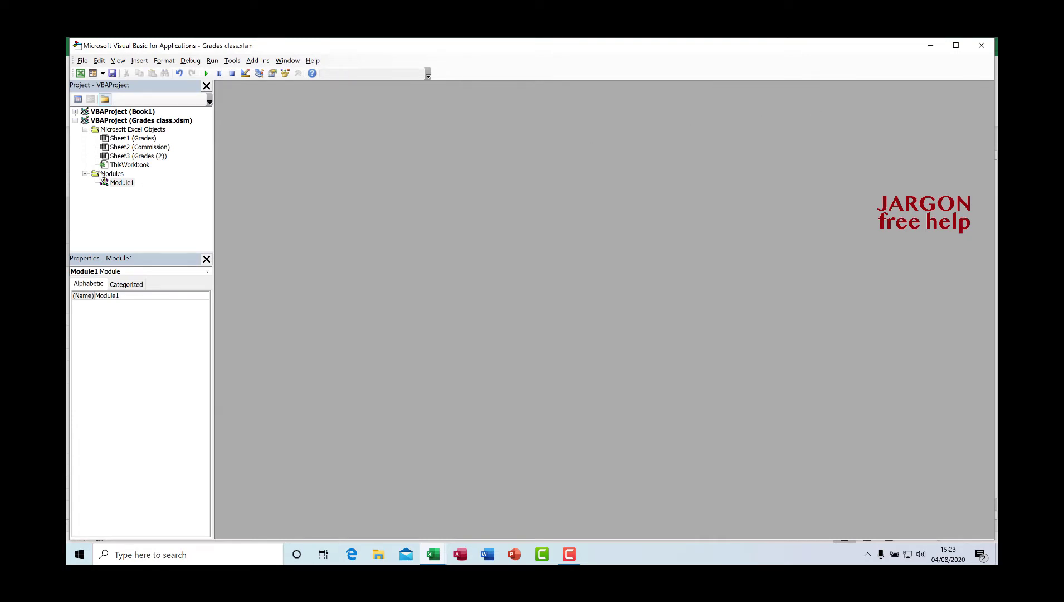
pyautogui.click(114, 184)
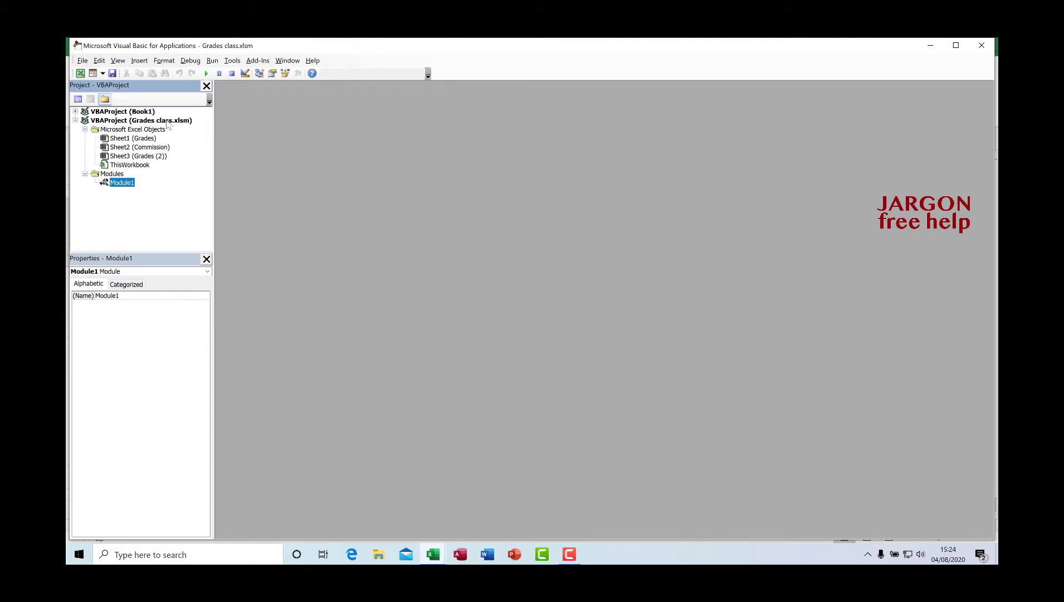
# - Insert a new module and start the function with 'function myGrades(S'
pyautogui.click(138, 61)
pyautogui.click(102, 98)
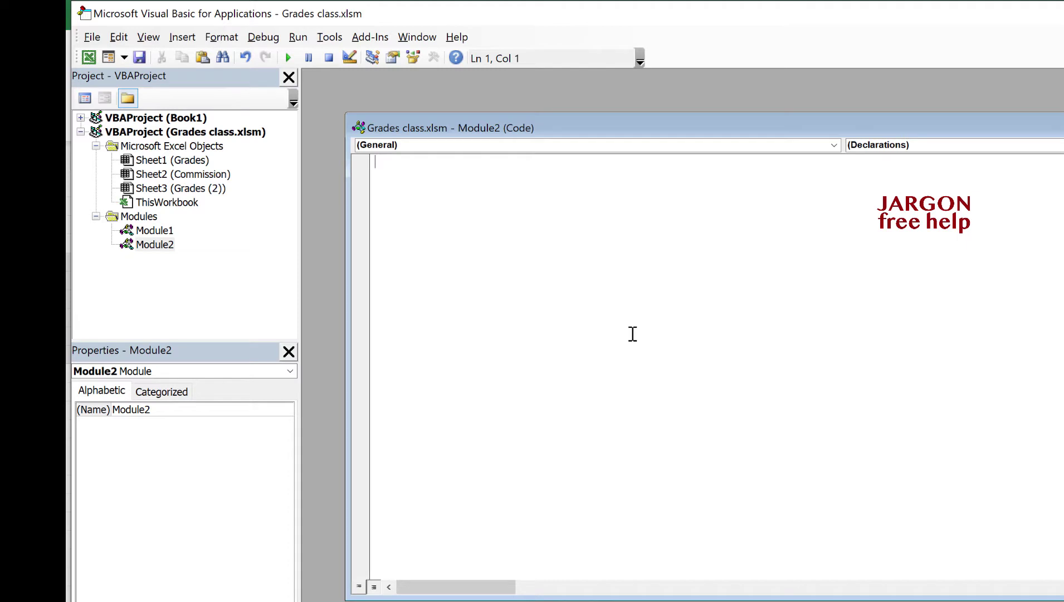
pyautogui.write('function myGrades')
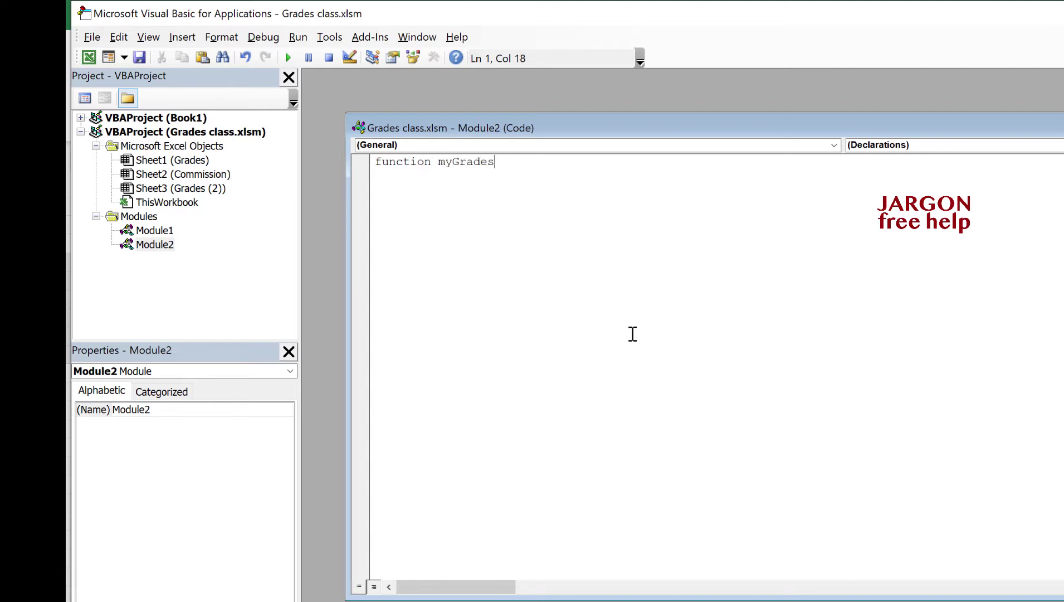